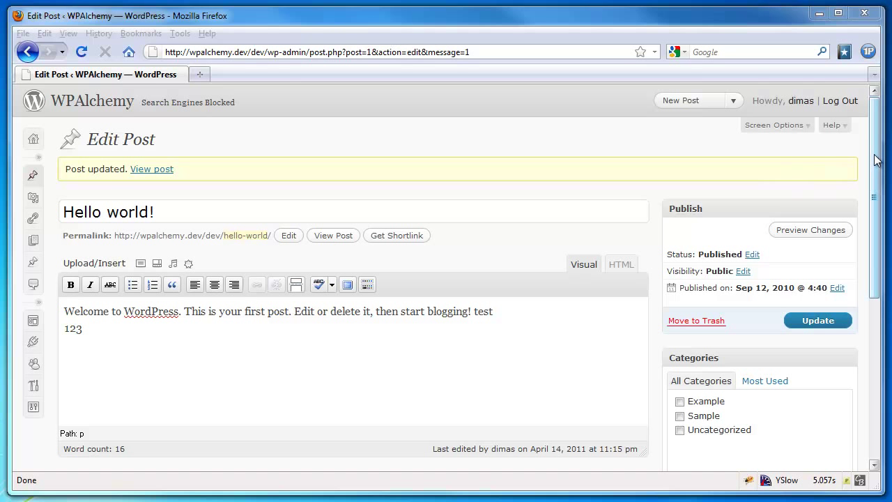
Step: Toggle the Example and Sample categories to test that My Custom Meta shows and hides
left_click_drag(877, 160, 876, 238)
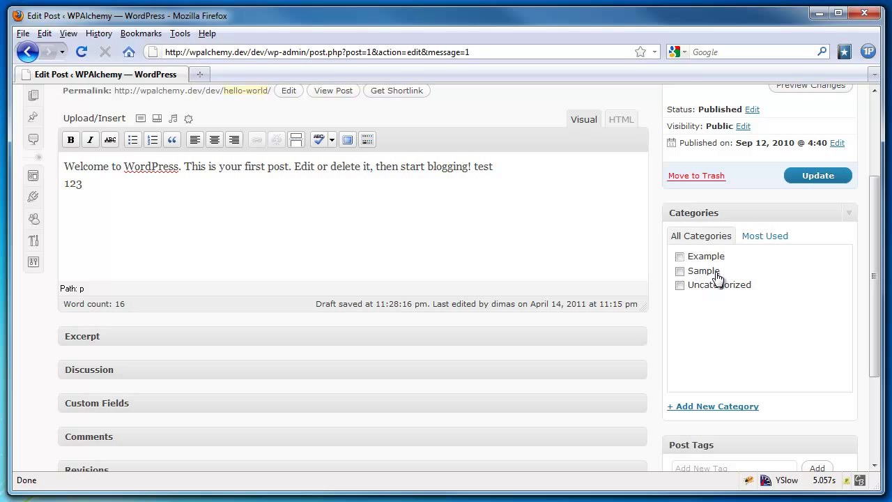
left_click(680, 256)
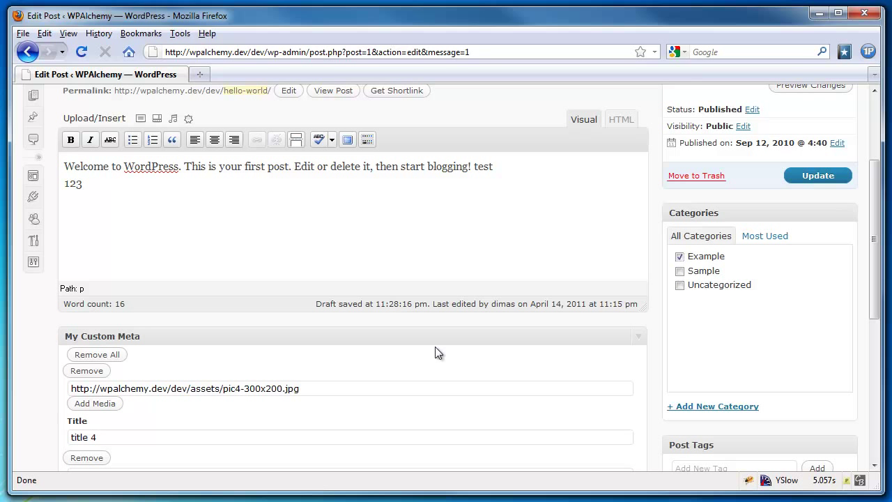
scroll(435, 352, "down", 3)
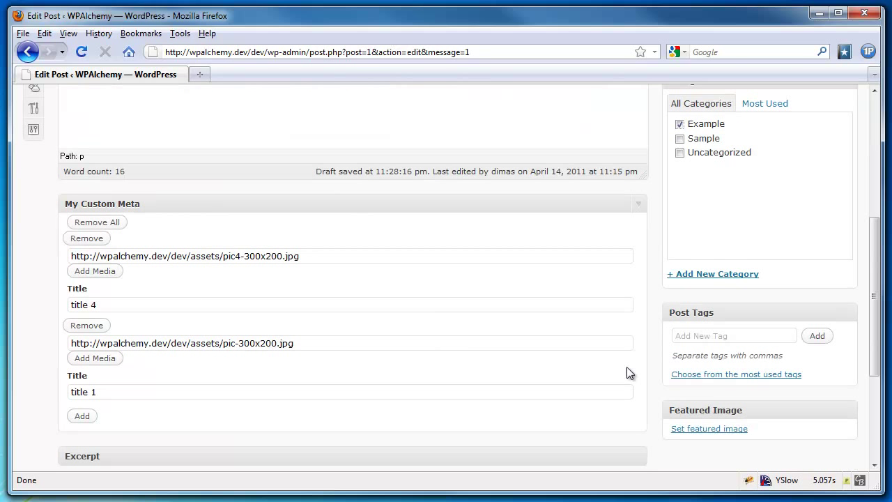
left_click(679, 124)
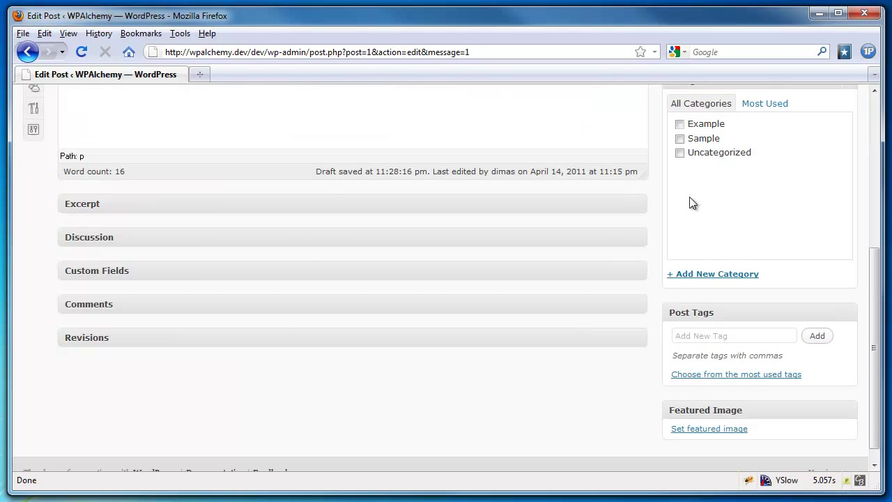
left_click(676, 138)
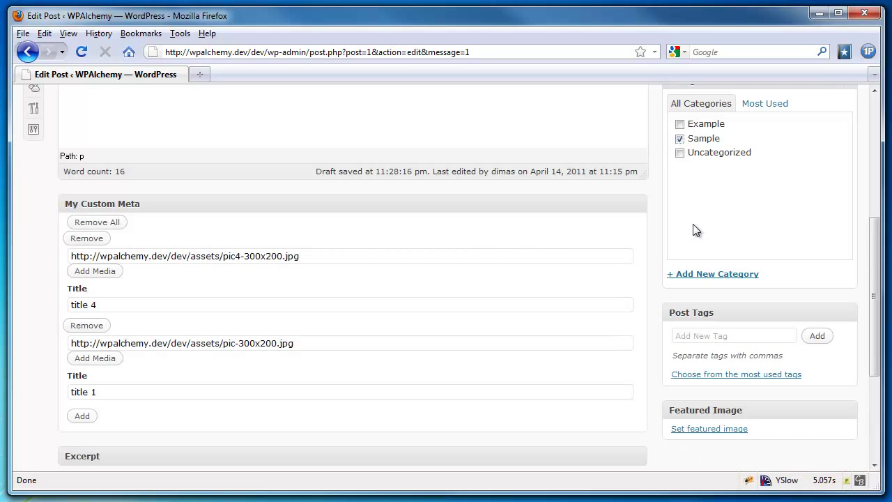
left_click(678, 138)
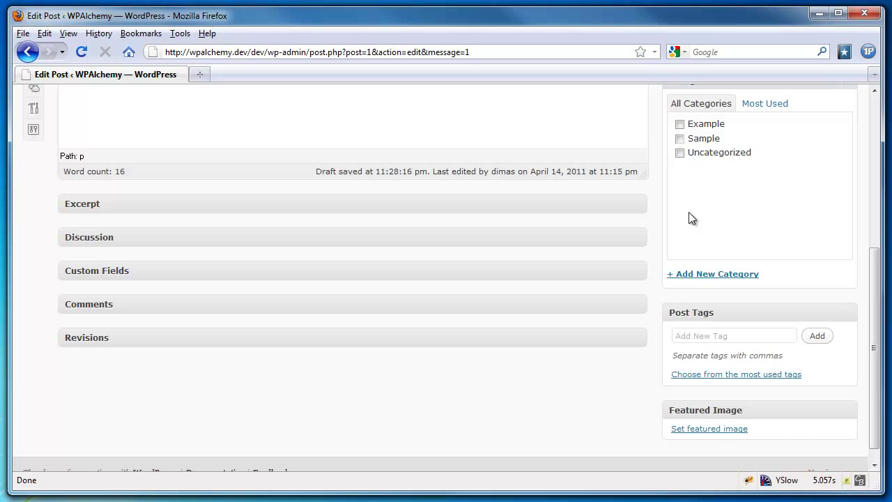
Step: Test category combinations, confirming Uncategorized alone keeps the metabox hidden
left_click(680, 153)
left_click(679, 138)
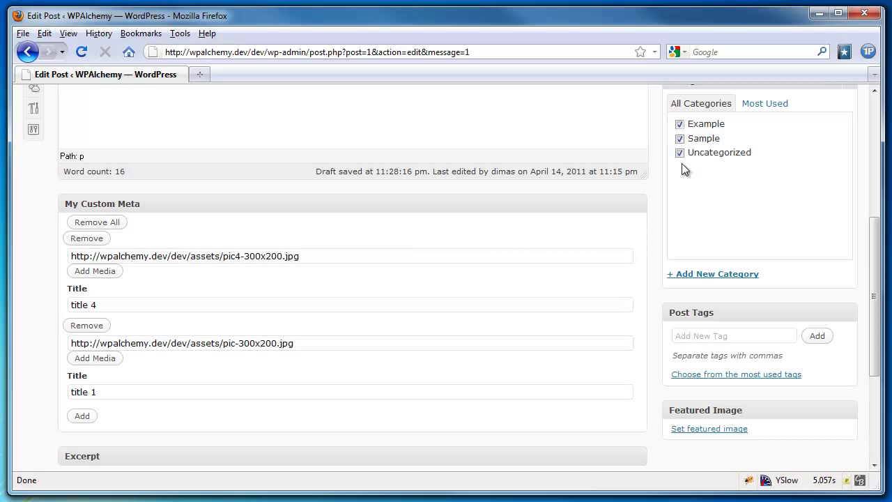
left_click(680, 123)
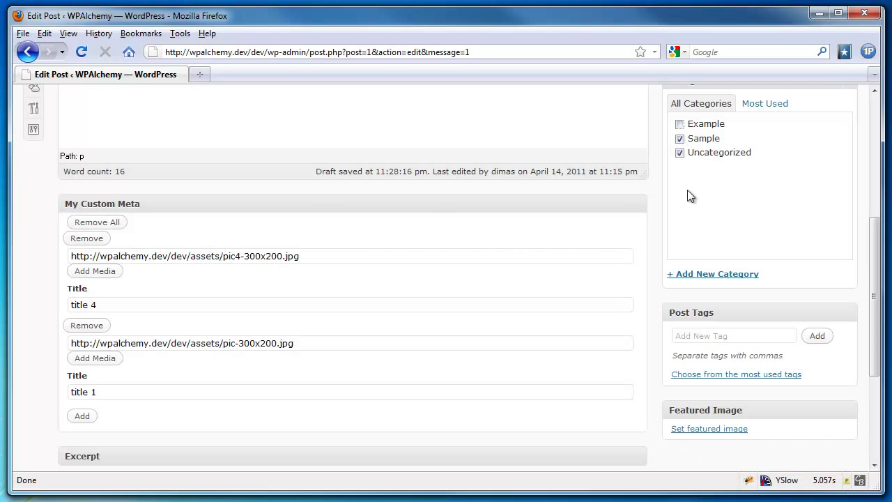
left_click(680, 154)
left_click(679, 139)
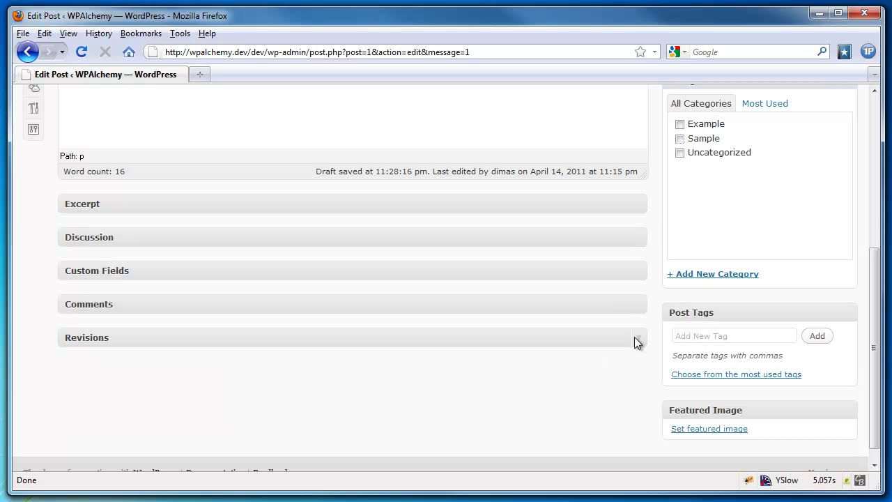
scroll(656, 266, "up", 5)
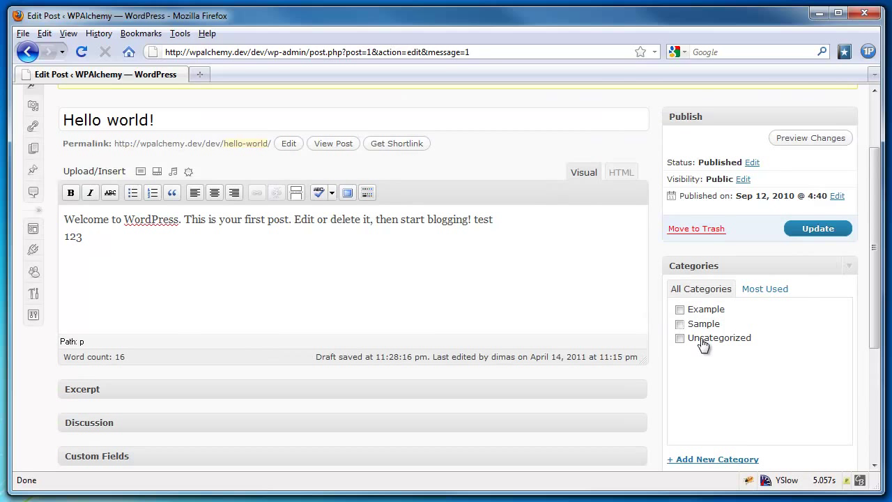
Step: Check Example, update the Hello world! post, and confirm My Custom Meta still shows
left_click(680, 310)
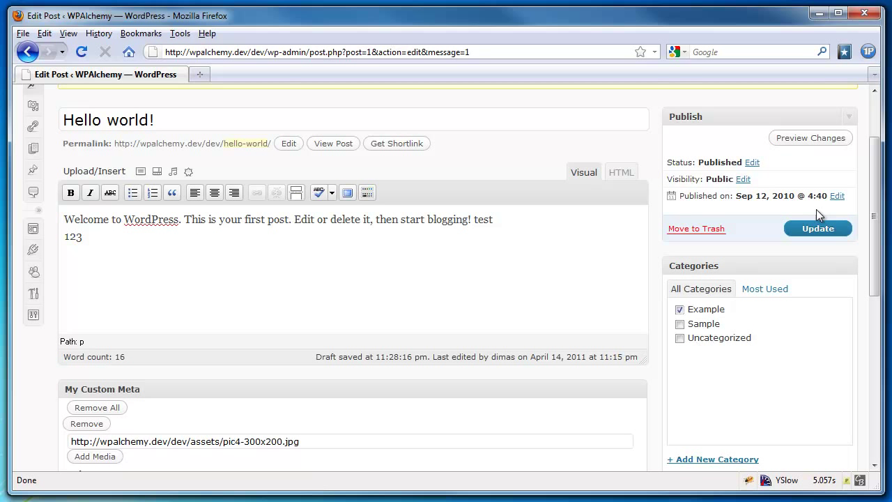
left_click(819, 230)
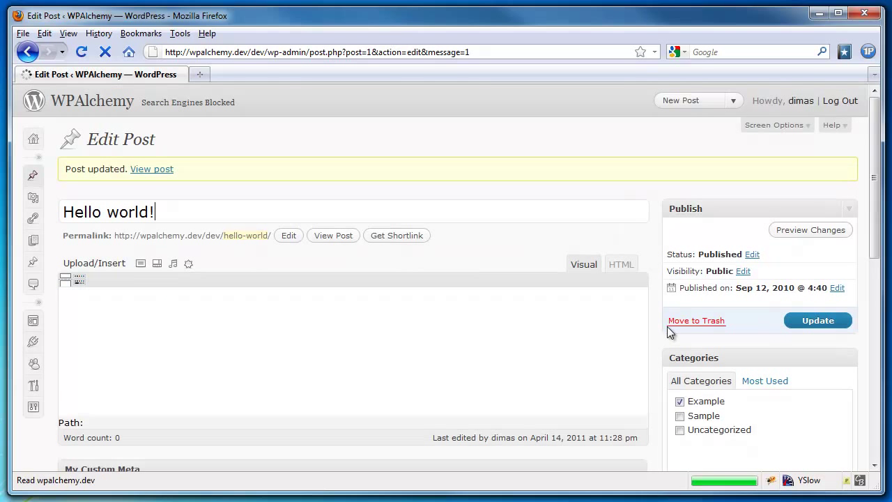
scroll(656, 243, "down", 8)
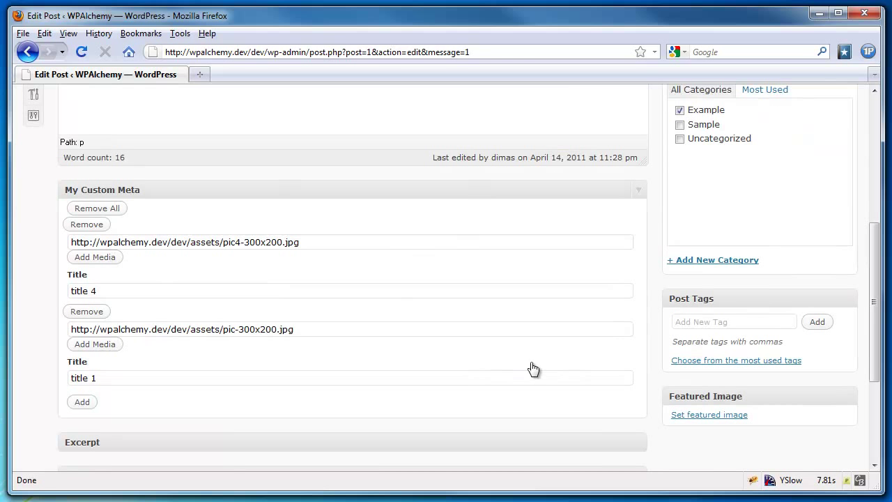
scroll(291, 357, "up", 8)
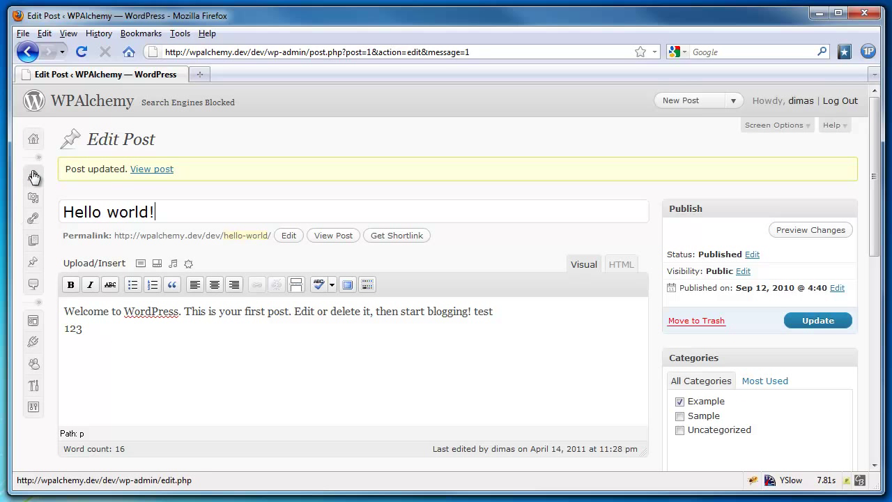
mouse_move(33, 175)
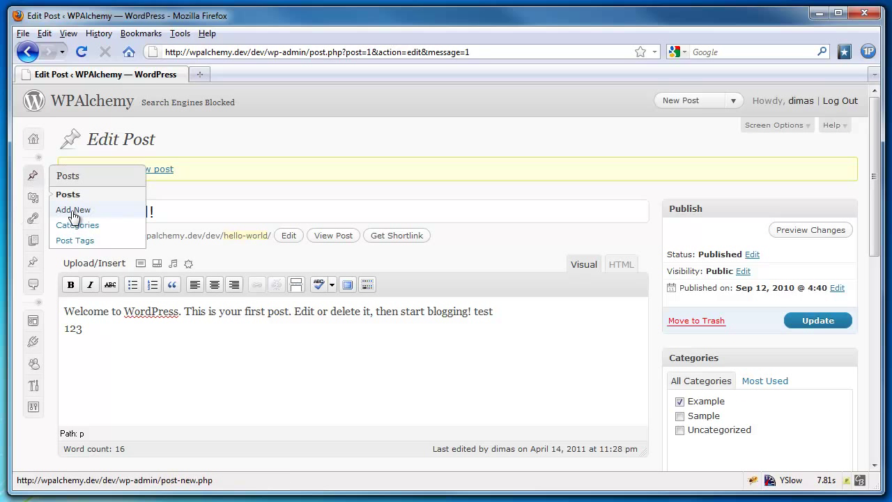
Step: Start a new post, check Example to reveal an empty My Custom Meta, then switch to NetBeans
left_click(70, 209)
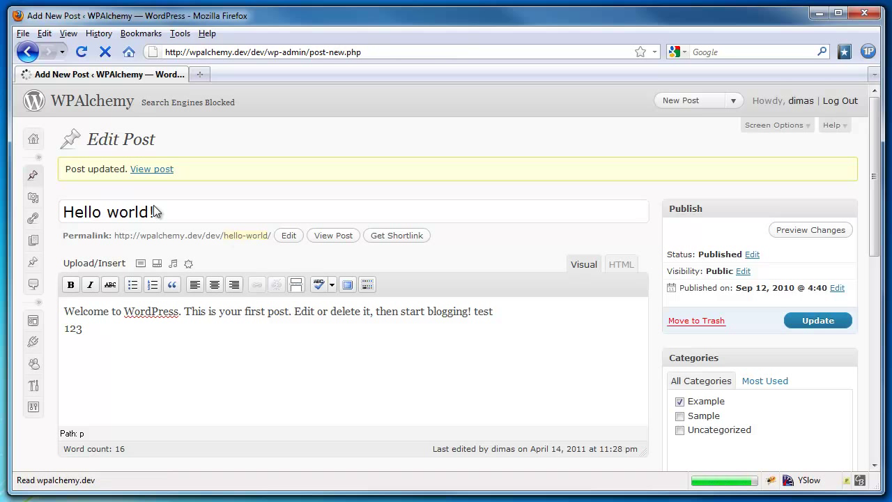
scroll(663, 286, "down", 2)
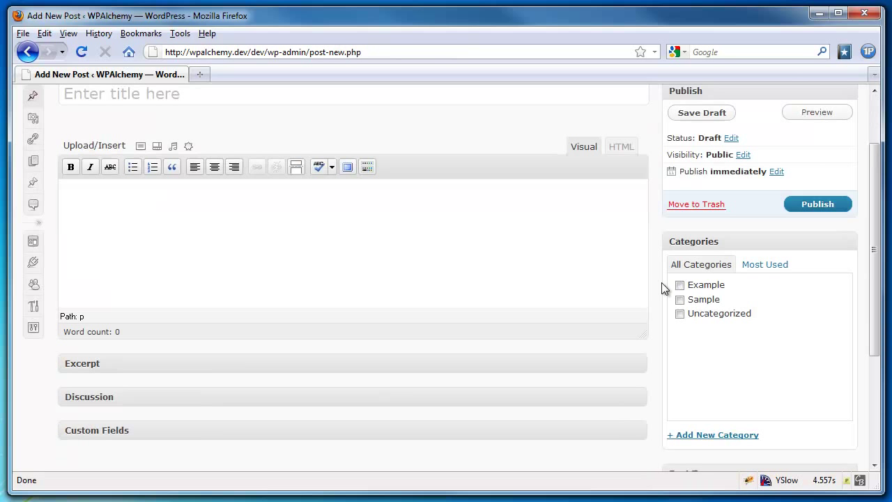
scroll(661, 282, "down", 2)
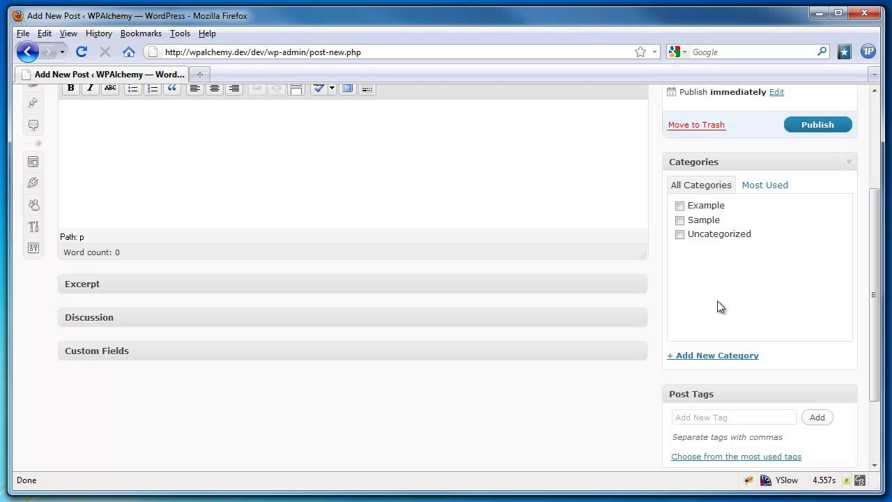
left_click(679, 206)
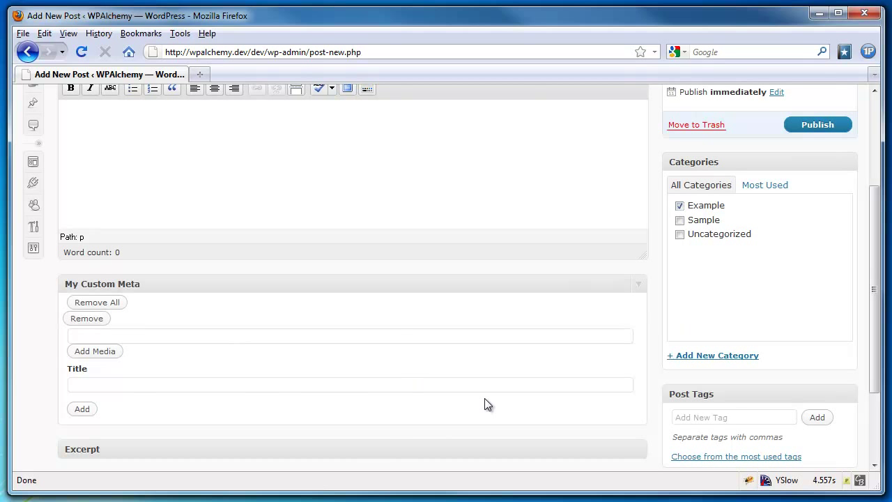
scroll(758, 327, "up", 3)
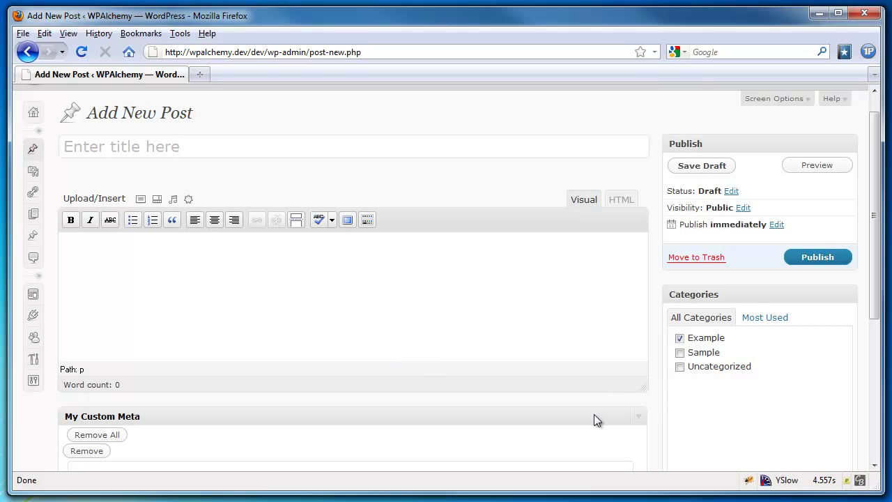
key("alt+Tab")
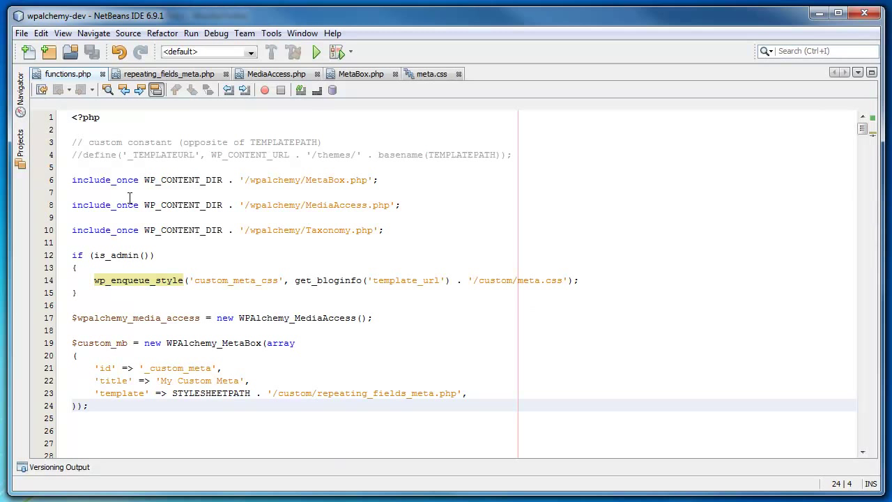
Step: Highlight the custom metabox definition and its _custom_meta id in functions.php
left_click(242, 366)
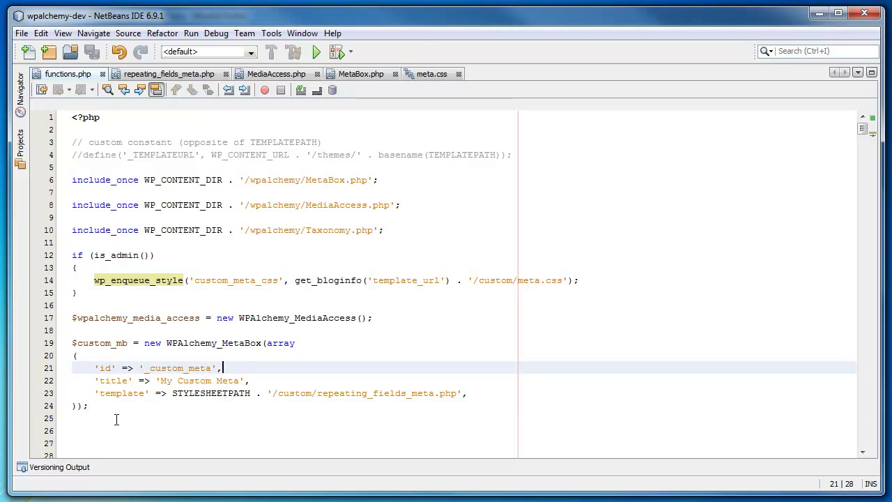
left_click_drag(98, 407, 58, 352)
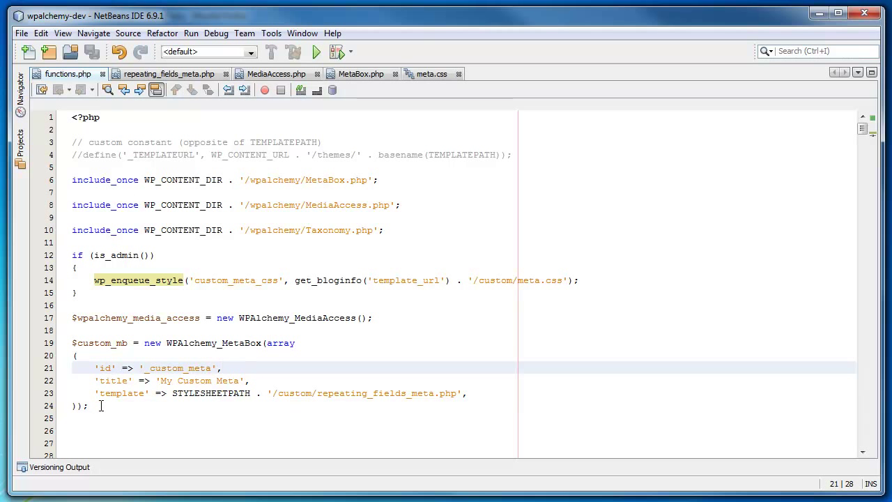
left_click(221, 368)
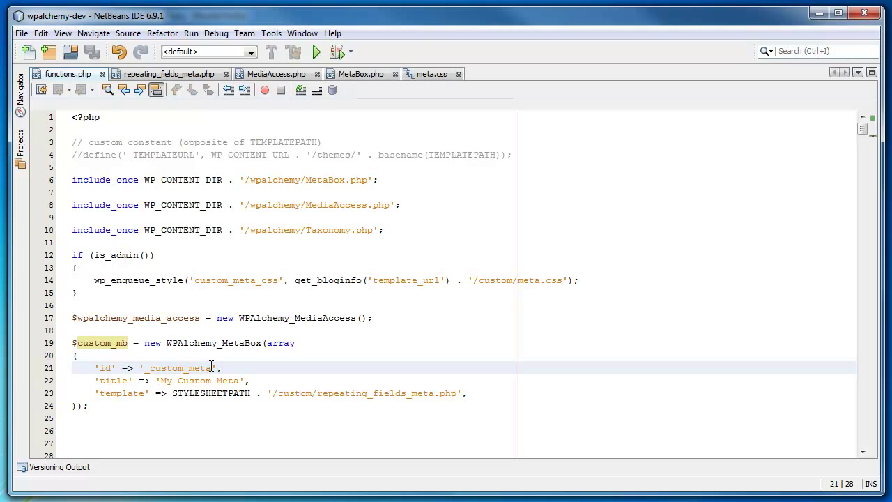
left_click_drag(212, 368, 146, 368)
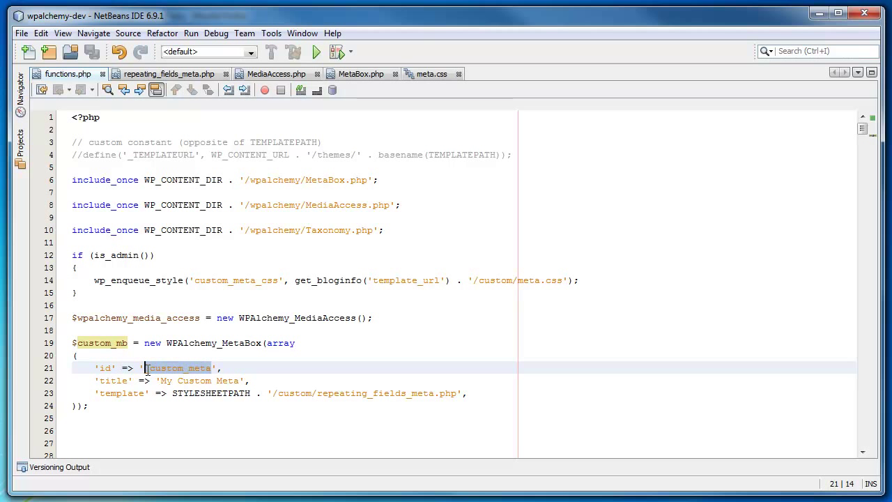
left_click(213, 368)
left_click_drag(213, 368, 145, 368)
left_click(224, 368)
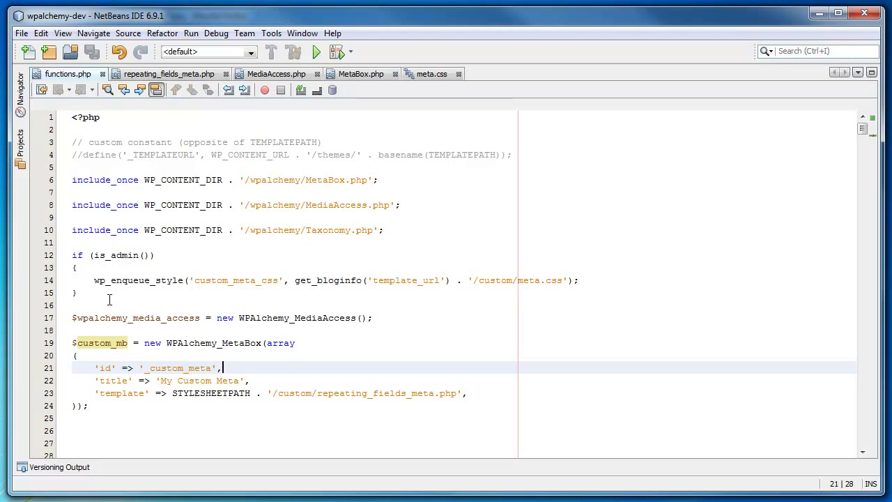
Step: Highlight the wp_enqueue_style line loading meta.css, then view meta.css
left_click_drag(589, 280, 96, 281)
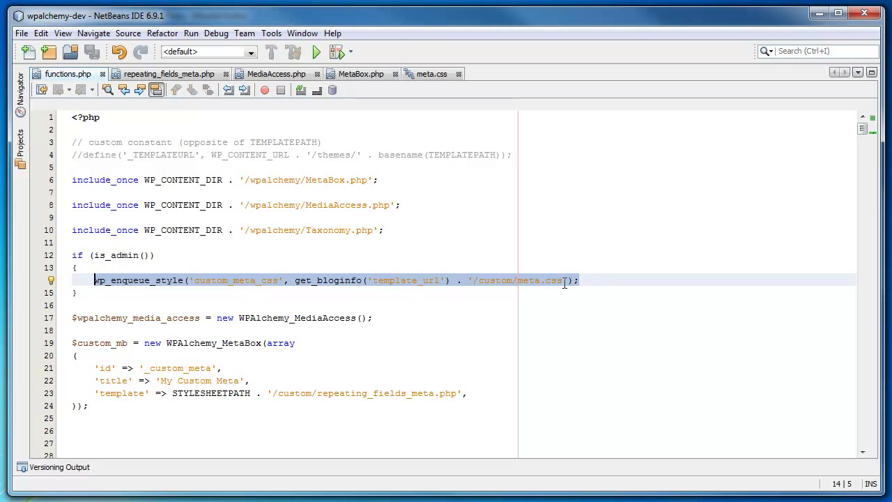
left_click(502, 279)
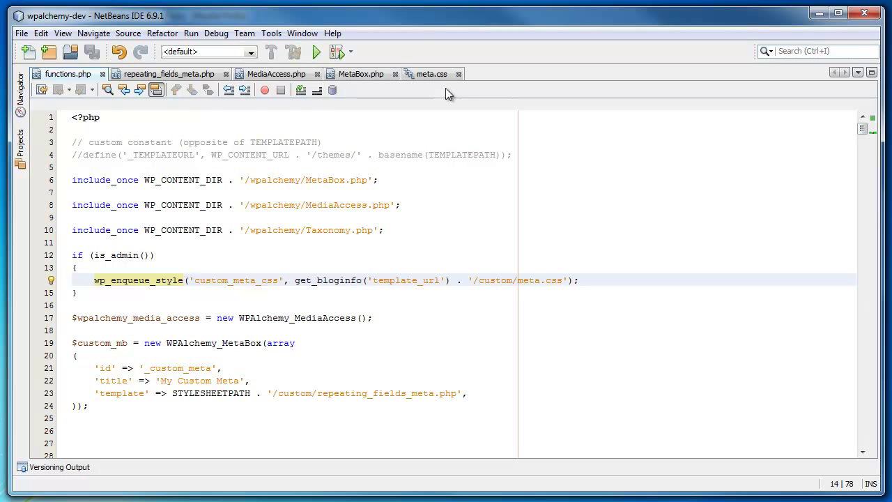
left_click(426, 74)
left_click(251, 343)
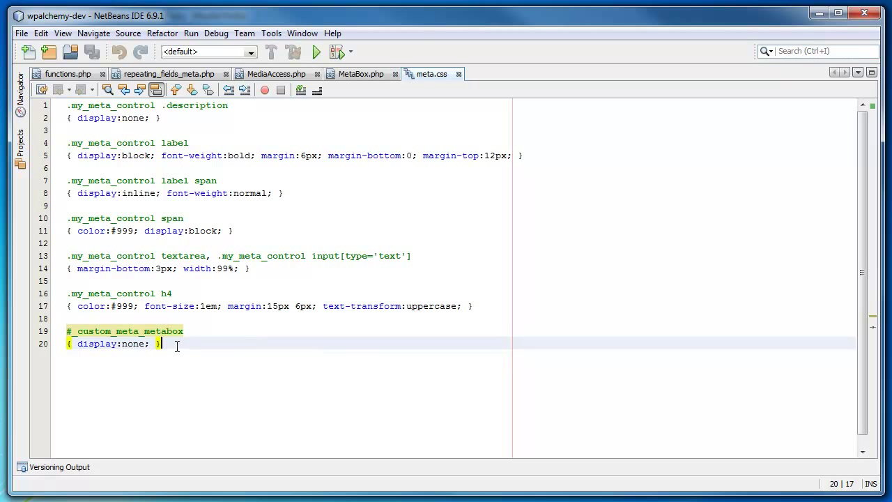
key("shift+Home")
key("shift+Up")
left_click(204, 345)
left_click_drag(72, 332, 140, 332)
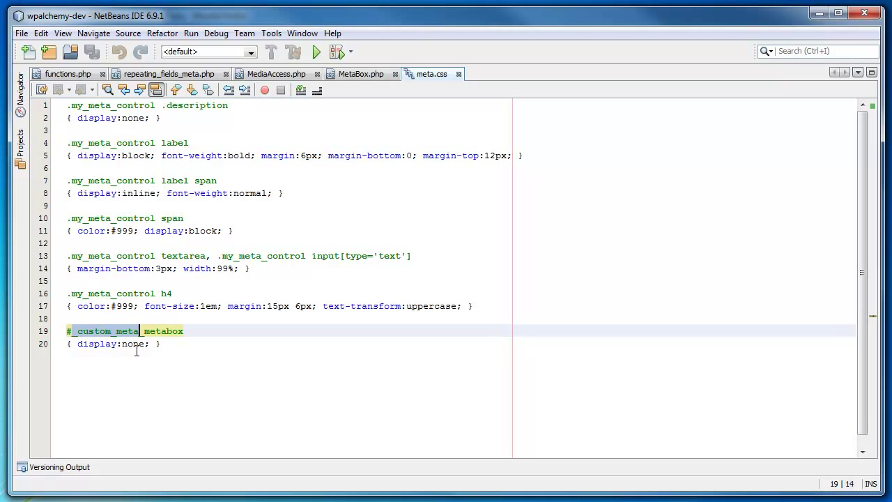
left_click(141, 332)
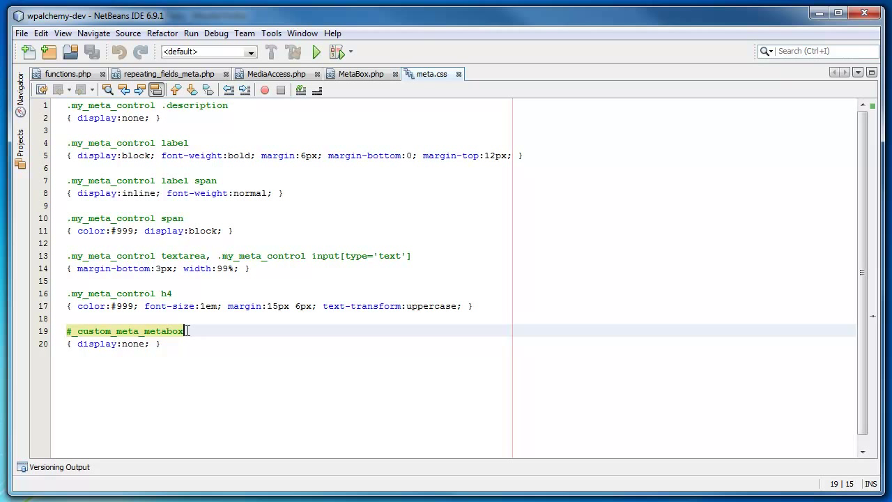
left_click_drag(185, 331, 140, 332)
left_click_drag(195, 332, 140, 331)
left_click(83, 74)
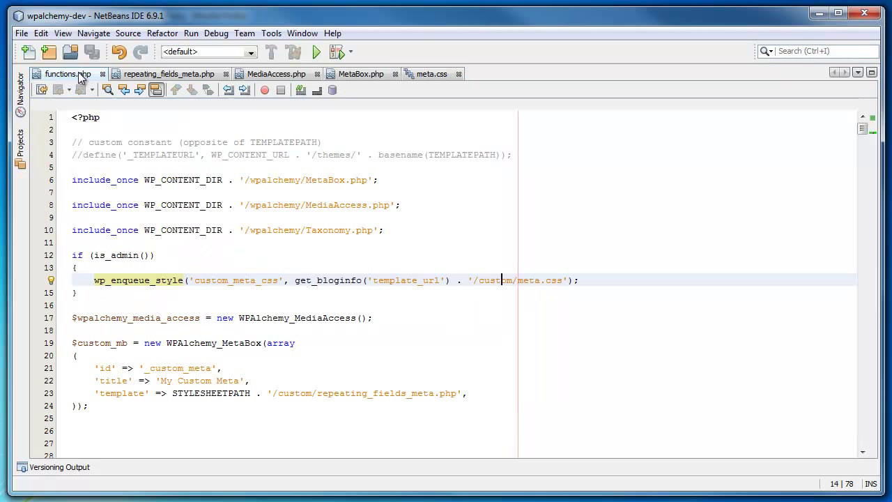
left_click_drag(214, 367, 144, 368)
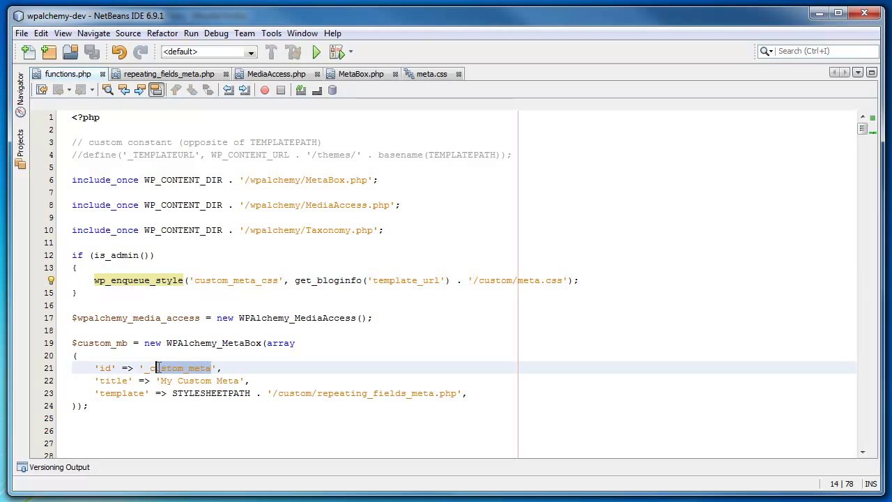
left_click(208, 367)
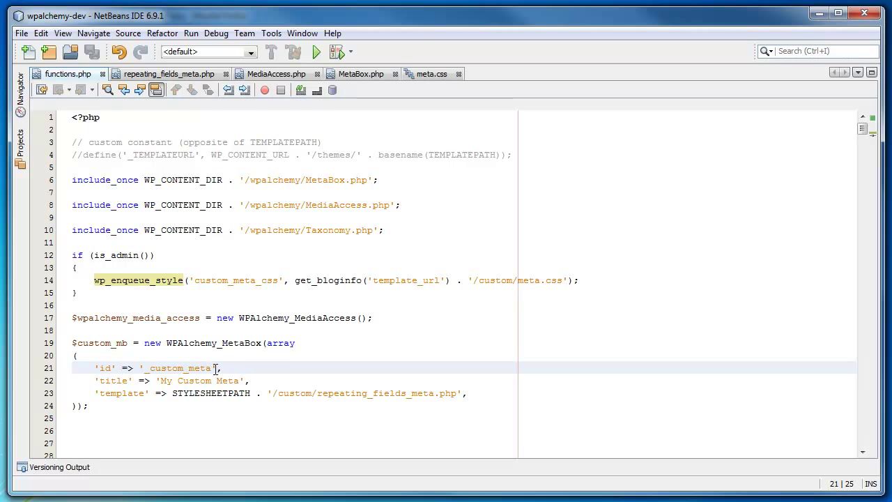
left_click(424, 75)
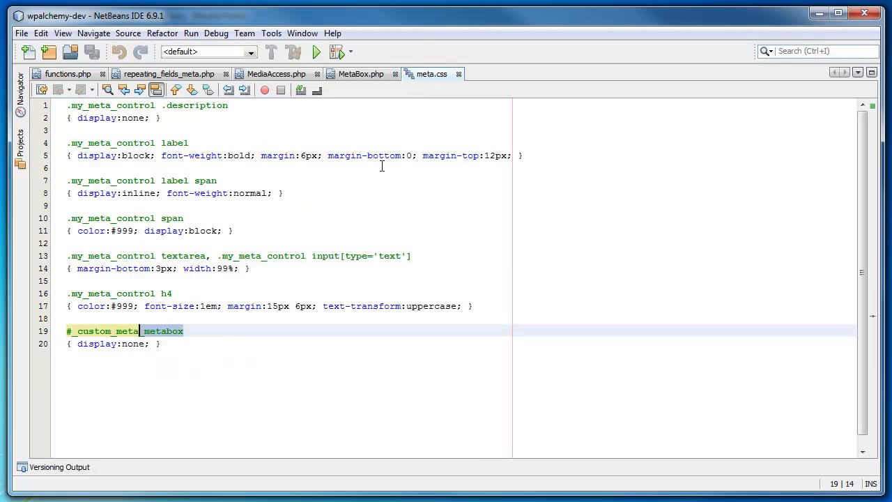
left_click(198, 329)
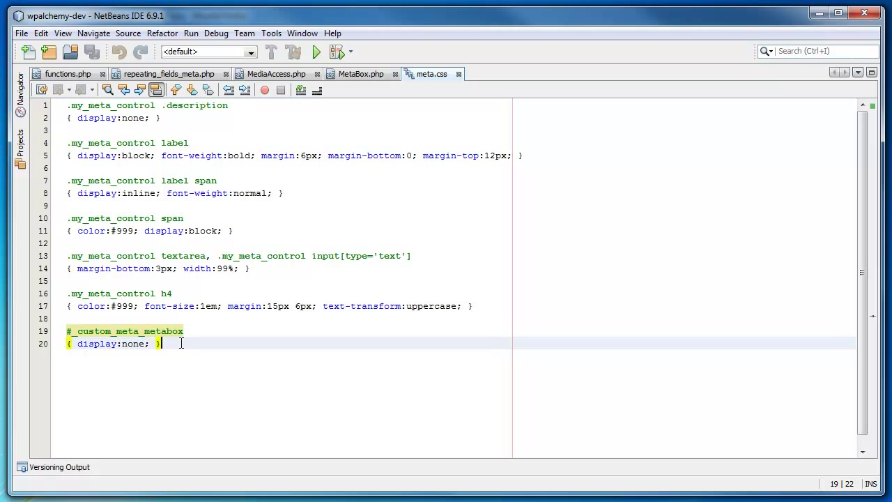
left_click(171, 344)
left_click_drag(168, 343, 67, 330)
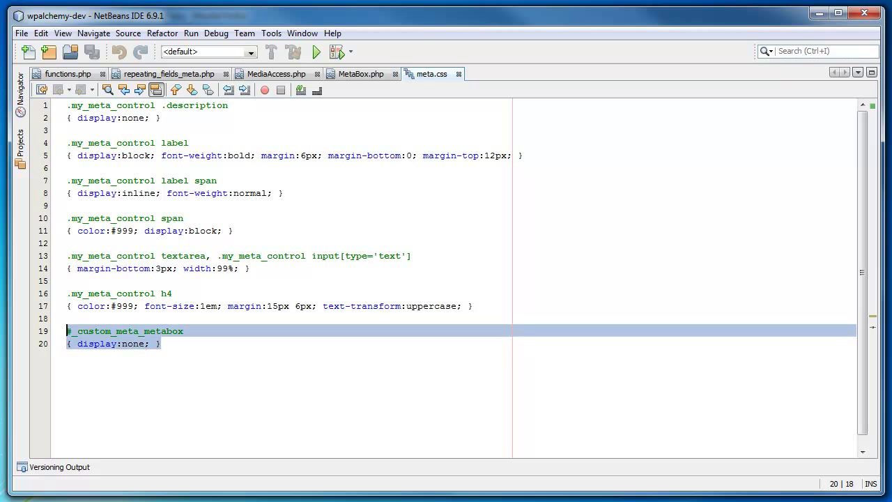
left_click(193, 342)
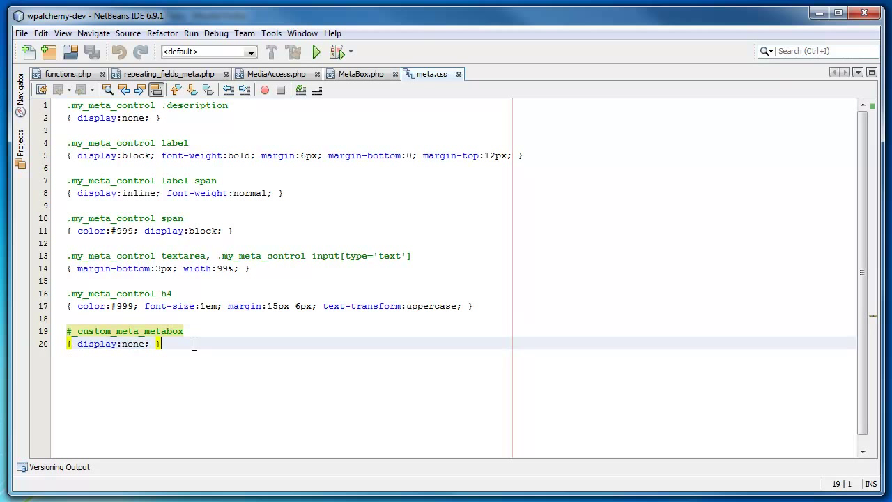
left_click(305, 209)
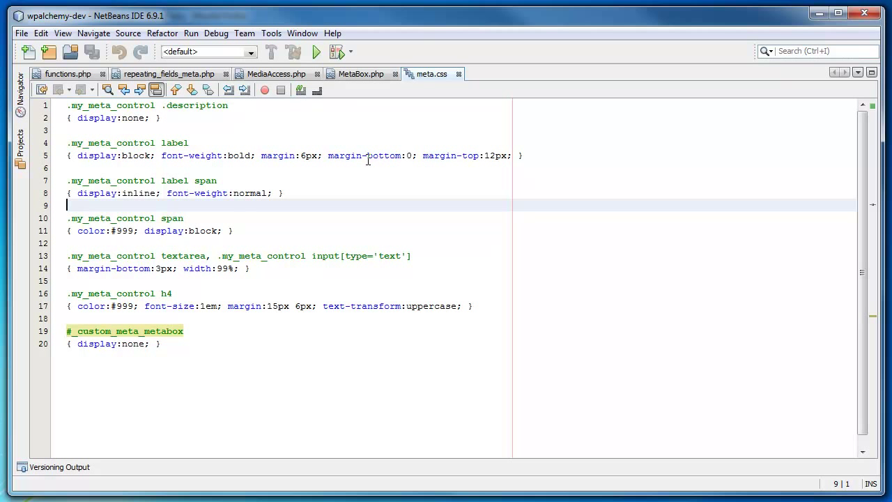
Step: Show the jQuery script in repeating_fields_meta.php that reveals the metabox for categories 4 or 3
left_click(186, 74)
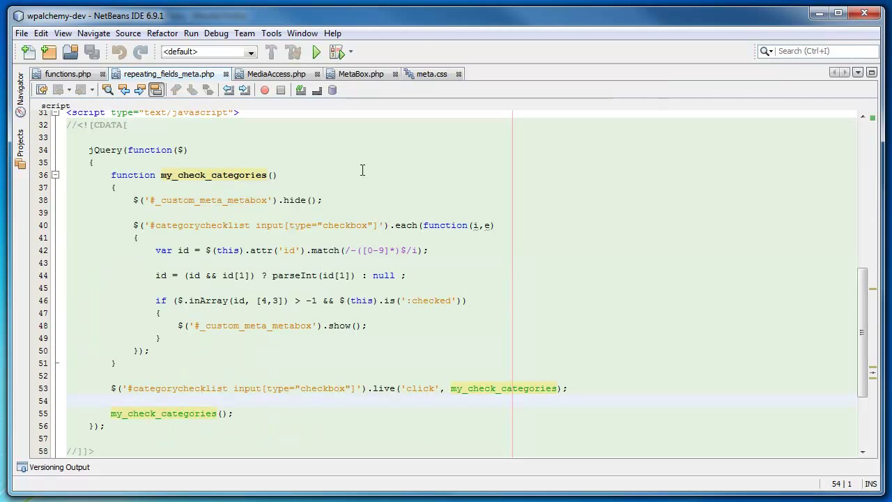
scroll(363, 170, "down", 6)
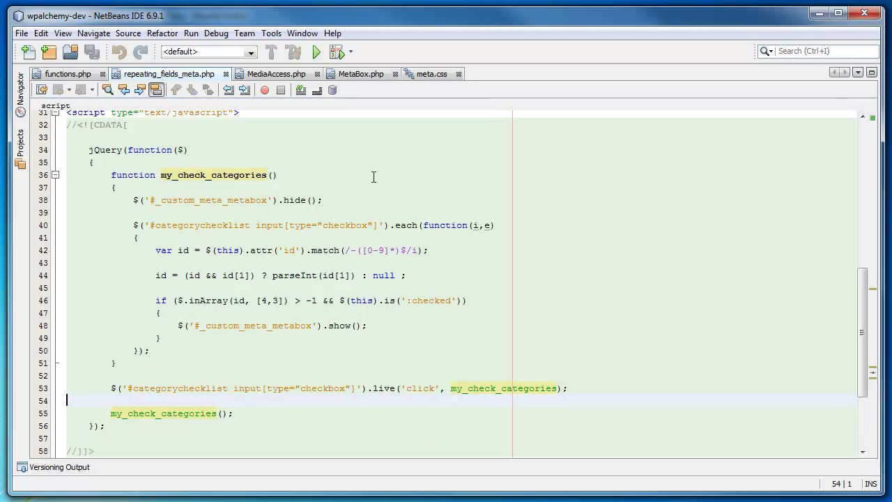